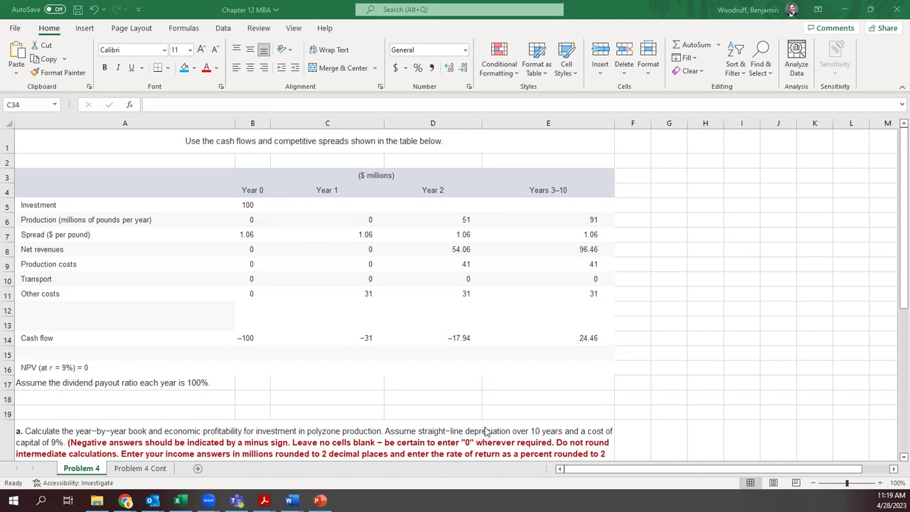
# Step: Review the Problem 4 cash flow table, the part a instructions and the book and economic income answer table
pyautogui.scroll(-1, 358, 370)
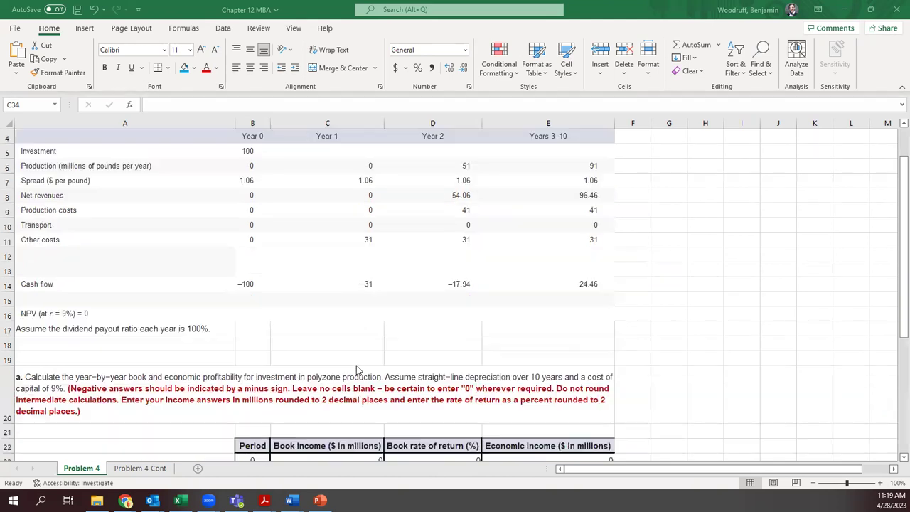
pyautogui.scroll(-4, 357, 369)
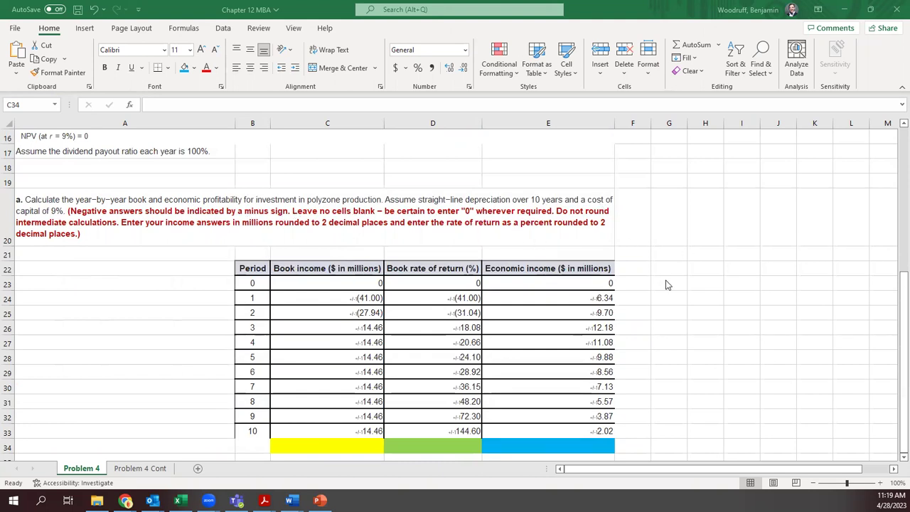
pyautogui.scroll(-1, 648, 271)
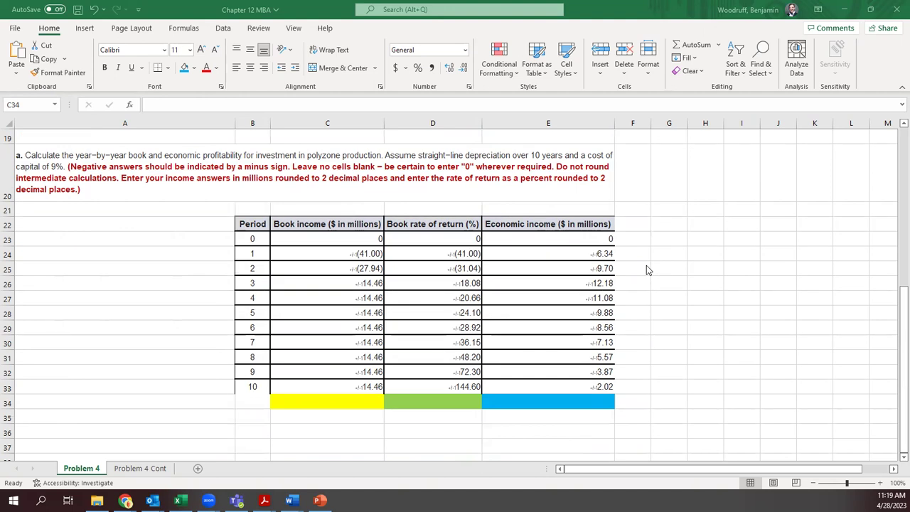
pyautogui.scroll(-1, 663, 327)
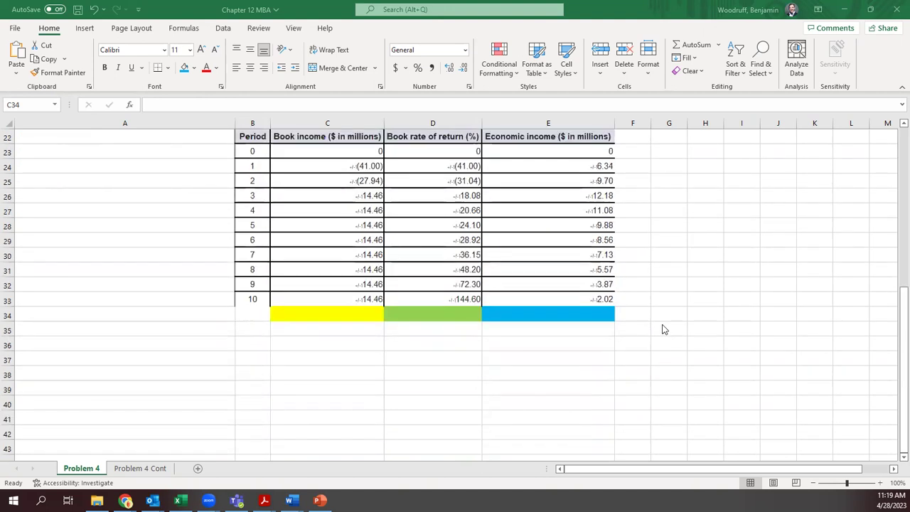
pyautogui.scroll(2, 386, 413)
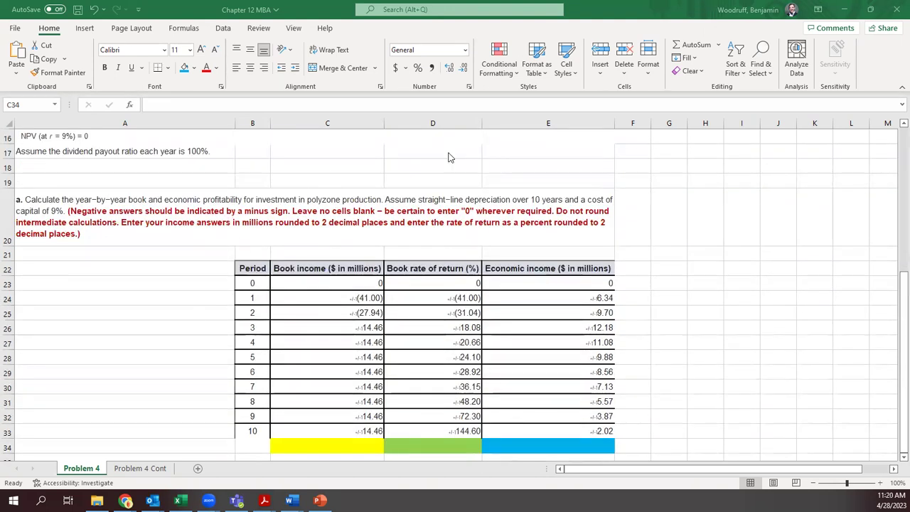
pyautogui.scroll(-6, 305, 278)
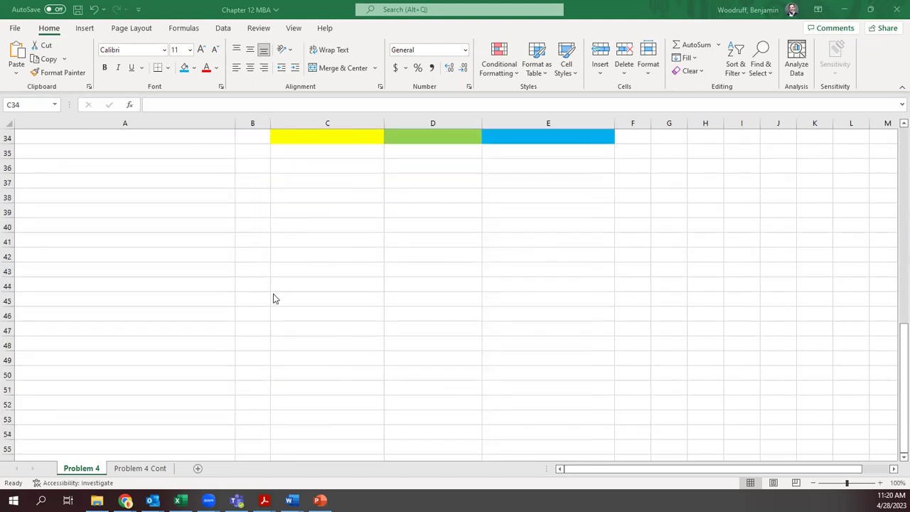
pyautogui.scroll(5, 272, 299)
pyautogui.scroll(6, 272, 299)
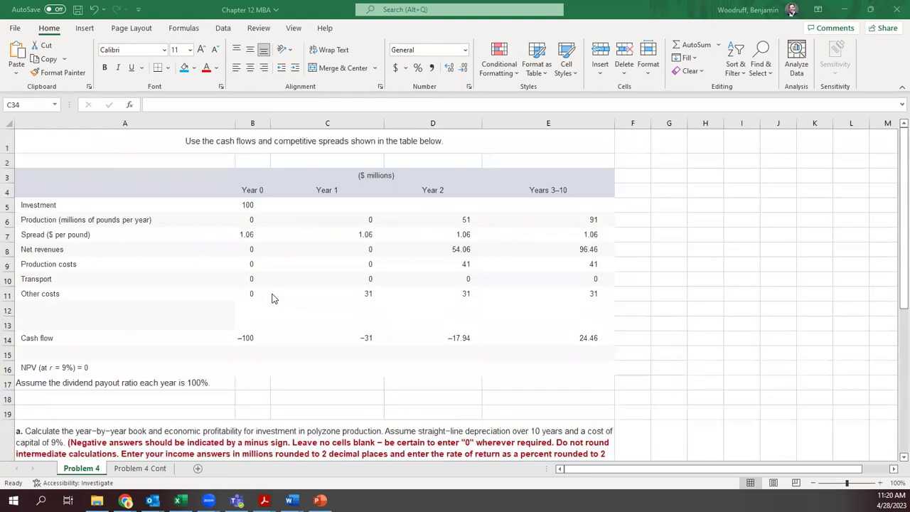
# Step: On the Problem 4 Cont sheet, examine the year 0 investment and the depreciation cells for years 1 to 4
pyautogui.click(139, 469)
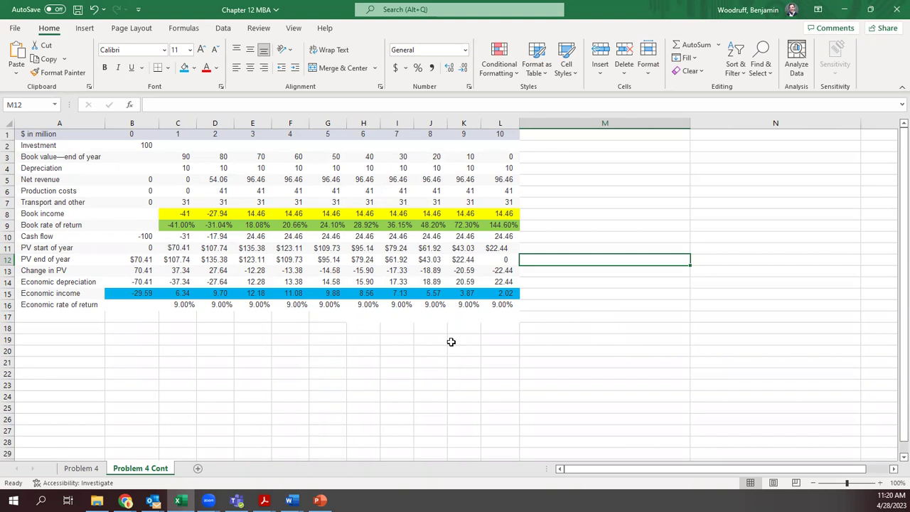
pyautogui.click(144, 145)
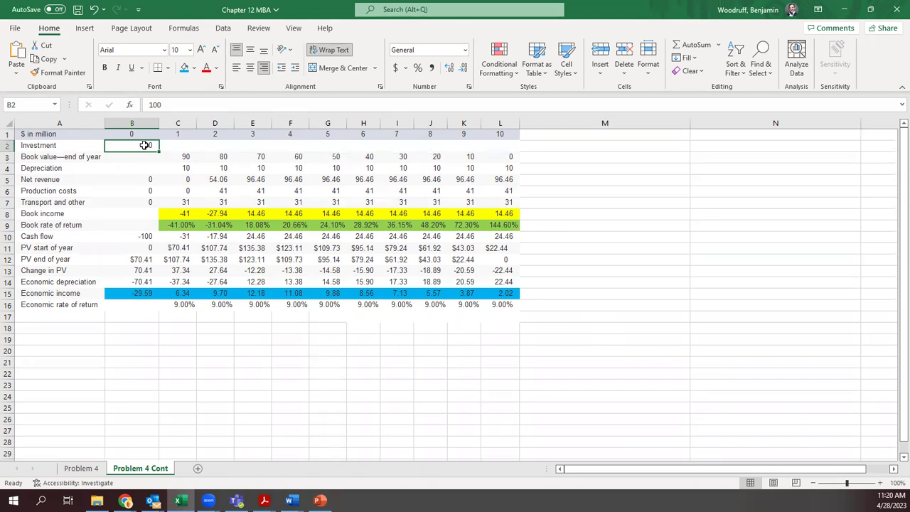
pyautogui.click(187, 171)
pyautogui.click(217, 169)
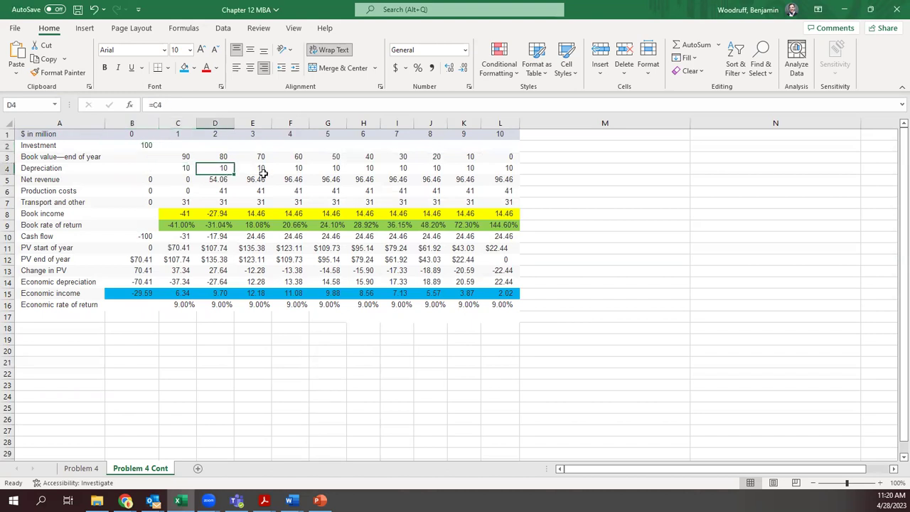
pyautogui.click(264, 174)
pyautogui.click(289, 174)
# Step: Inspect the year 1 depreciation formula, show all formulas on the sheet and switch back to values
pyautogui.click(191, 169)
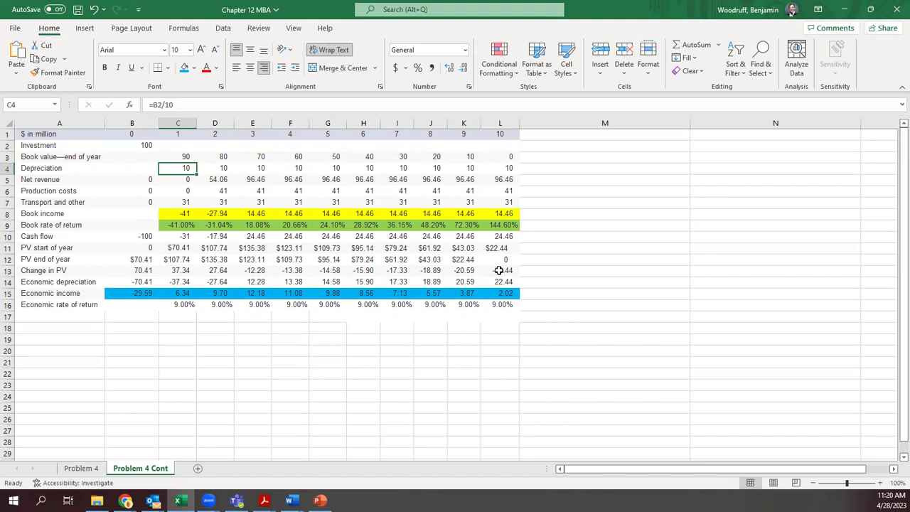
pyautogui.hotkey('ctrl', '`')
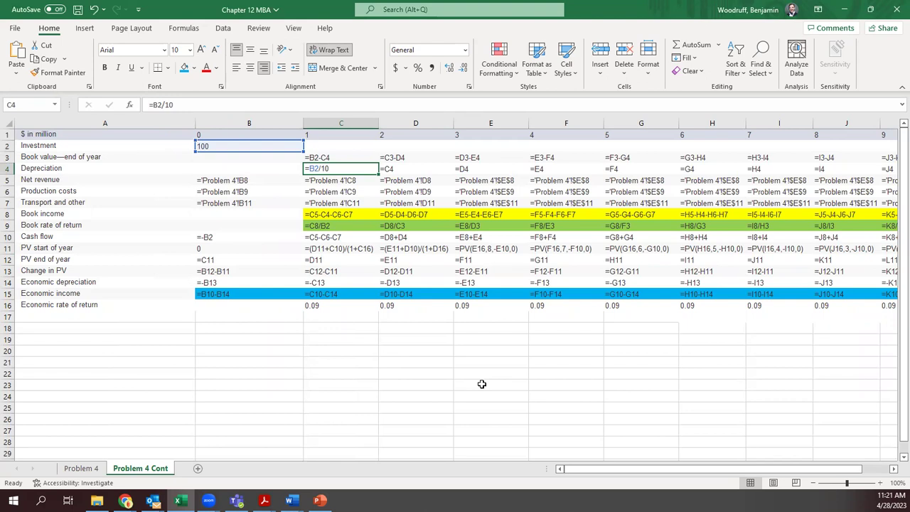
pyautogui.hotkey('ctrl', '`')
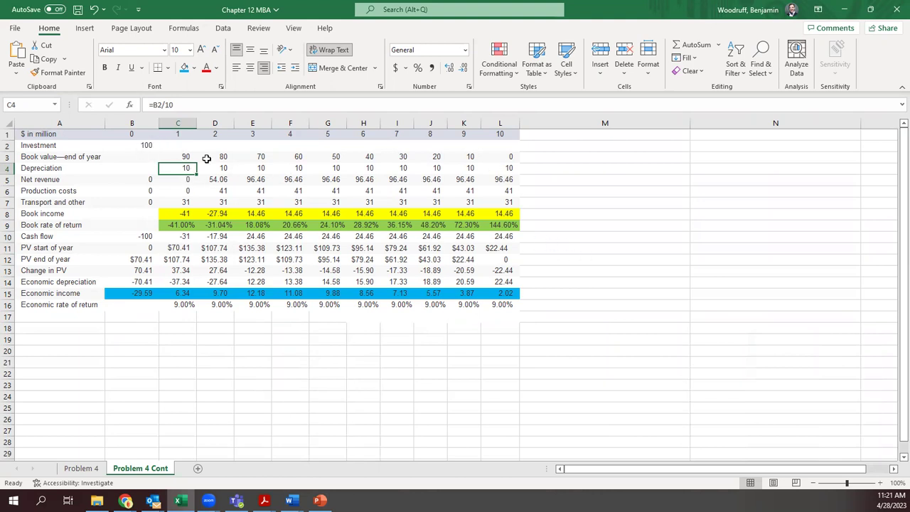
# Step: Examine the end-of-year book value formulas for years 1 through 7
pyautogui.click(183, 157)
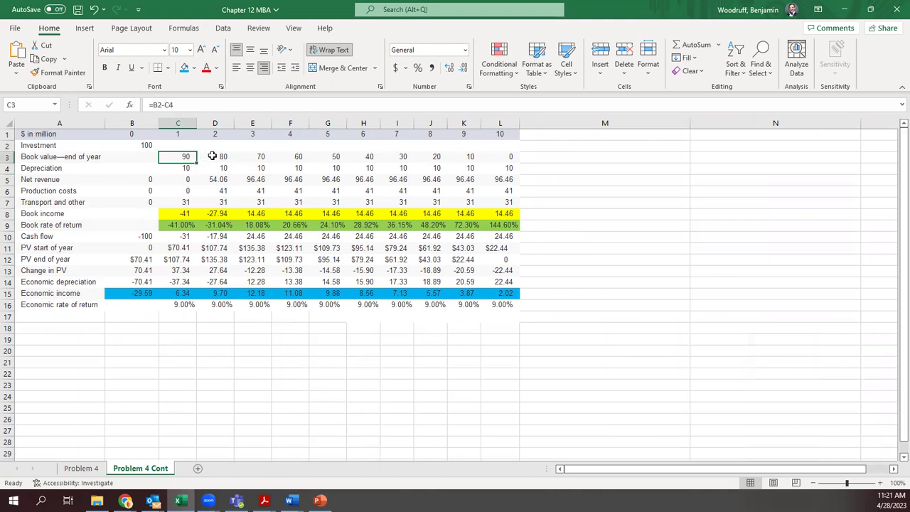
pyautogui.click(212, 156)
pyautogui.click(251, 154)
pyautogui.click(289, 154)
pyautogui.click(322, 154)
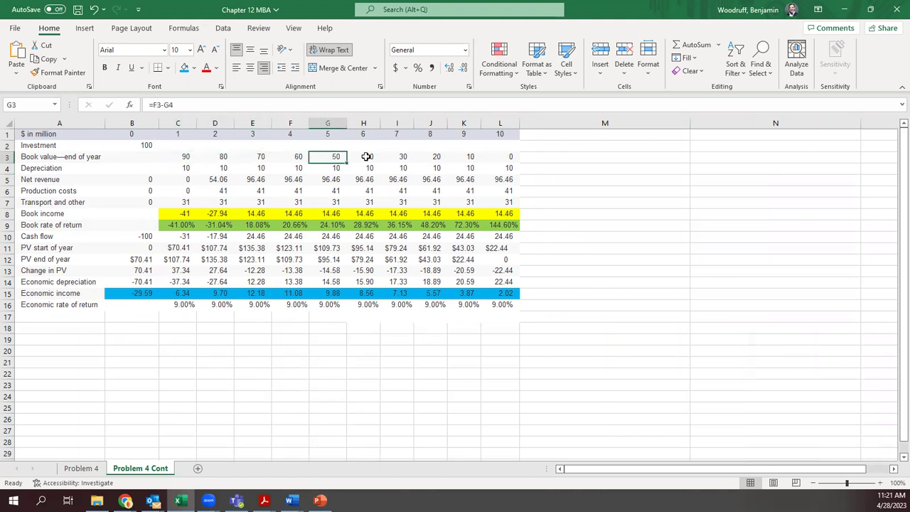
pyautogui.click(361, 156)
pyautogui.click(402, 157)
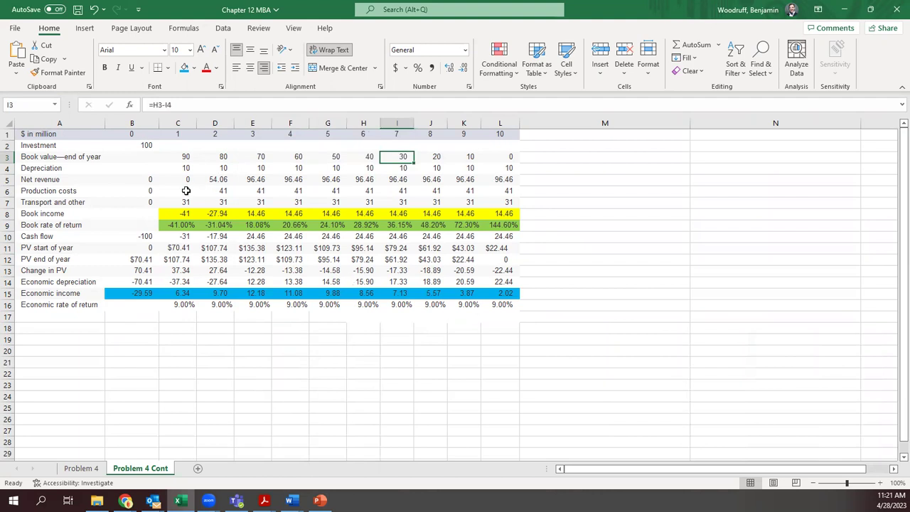
# Step: Inspect the net revenue formulas from year 2 to year 9 and check their source figures on the Problem 4 sheet
pyautogui.click(218, 180)
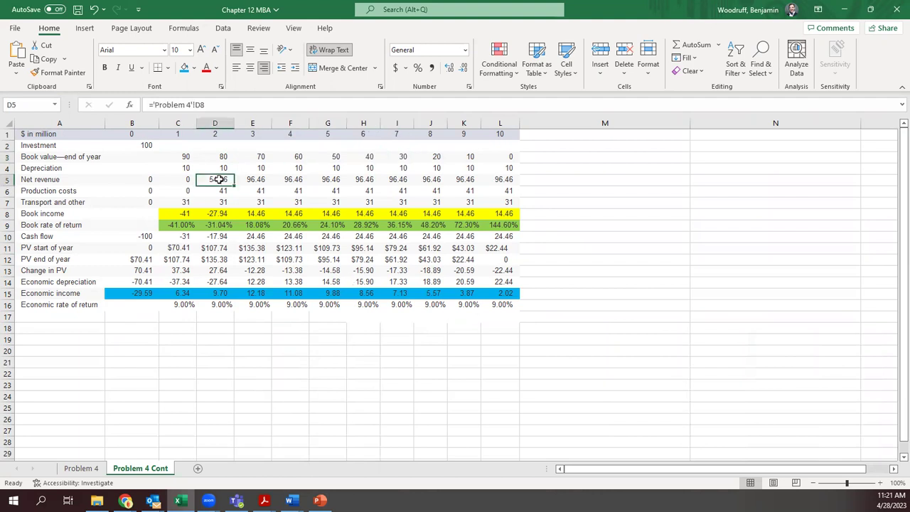
pyautogui.click(261, 179)
pyautogui.click(294, 179)
pyautogui.click(331, 179)
pyautogui.click(364, 179)
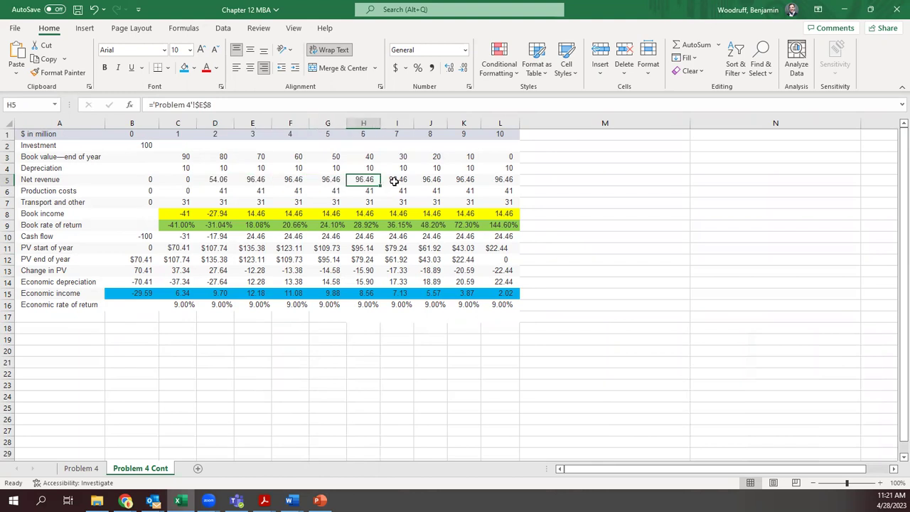
pyautogui.click(431, 179)
pyautogui.click(464, 179)
pyautogui.click(81, 468)
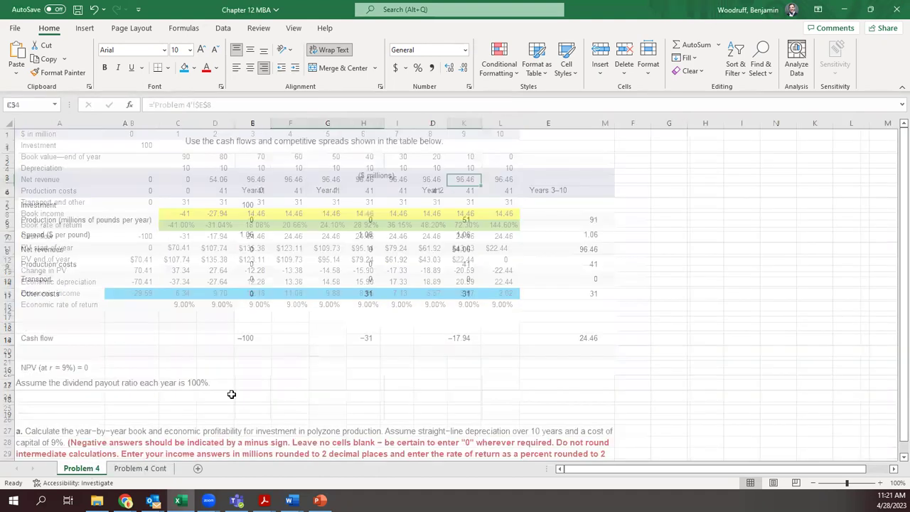
pyautogui.click(140, 468)
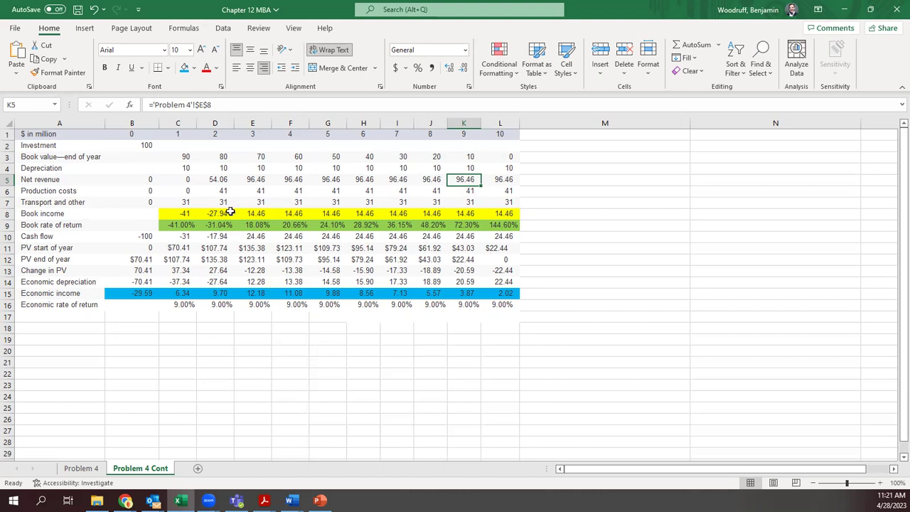
# Step: Compare the year 1 book income and cash flow formulas, and inspect the year 2 book income formula
pyautogui.click(188, 214)
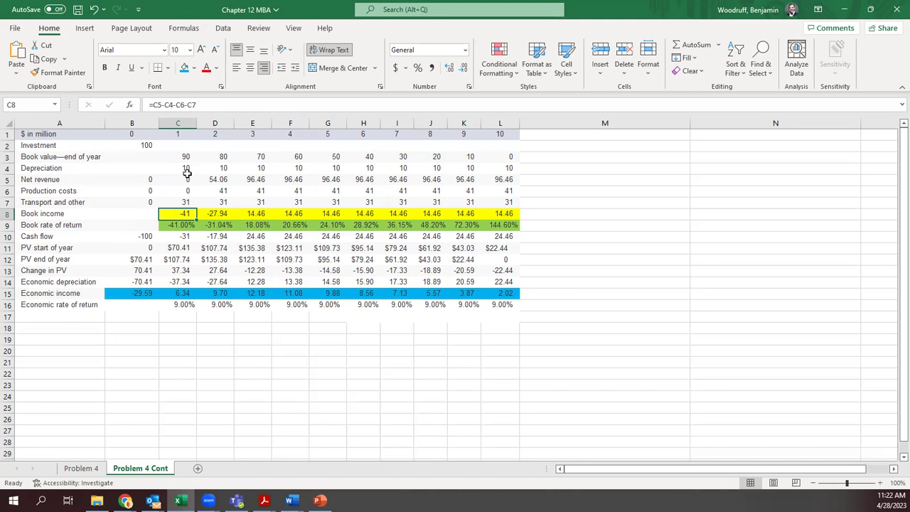
pyautogui.click(189, 238)
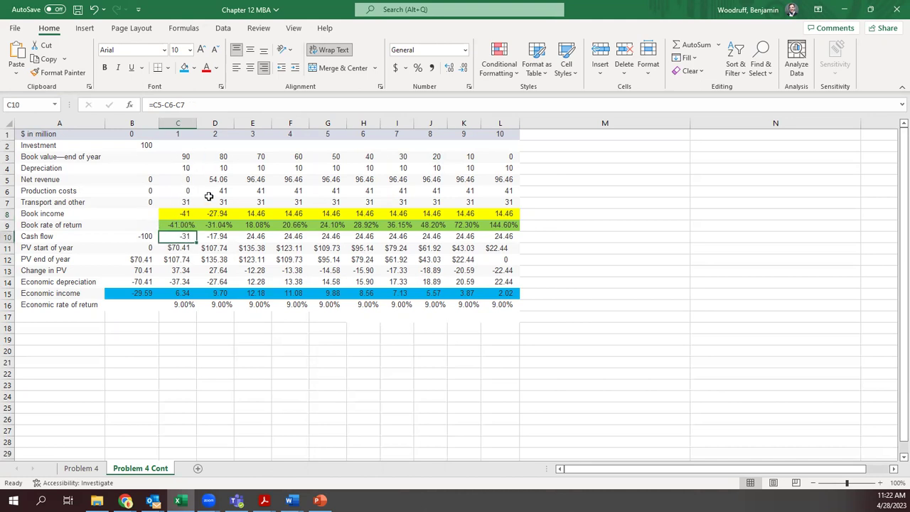
pyautogui.click(183, 213)
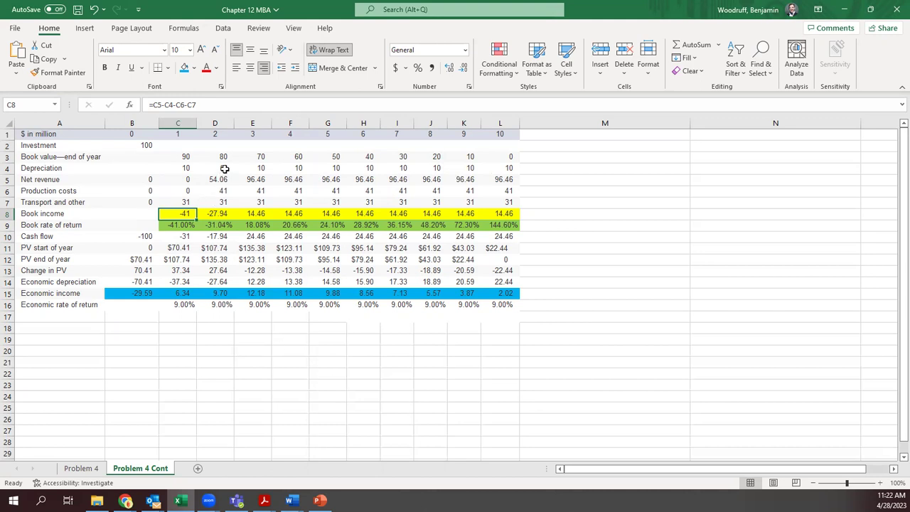
pyautogui.click(223, 212)
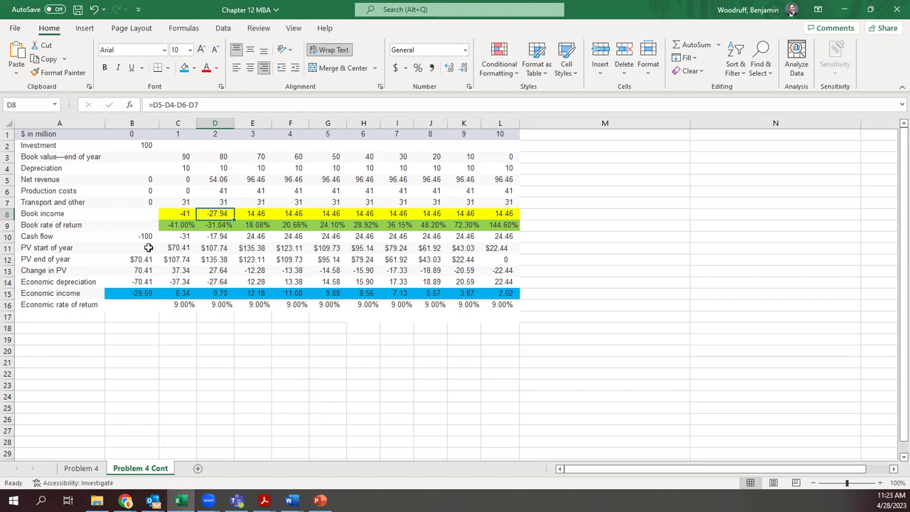
# Step: Inspect the year 0 PV start of year cell and check the cash flow and NPV data on the Problem 4 sheet
pyautogui.click(148, 248)
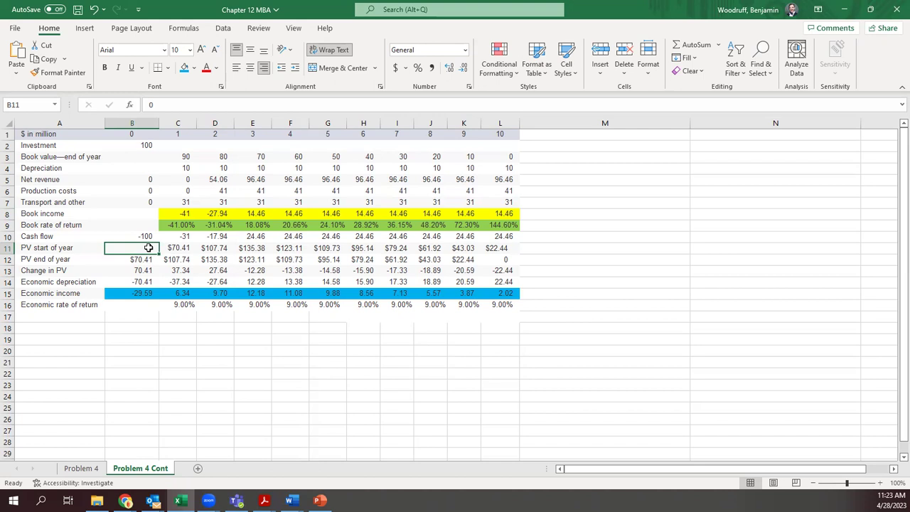
pyautogui.click(81, 468)
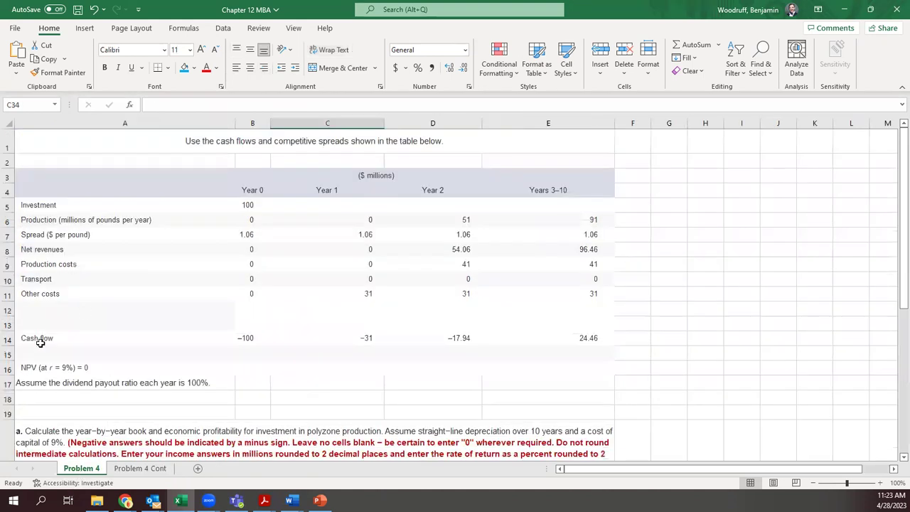
pyautogui.click(107, 435)
pyautogui.click(140, 468)
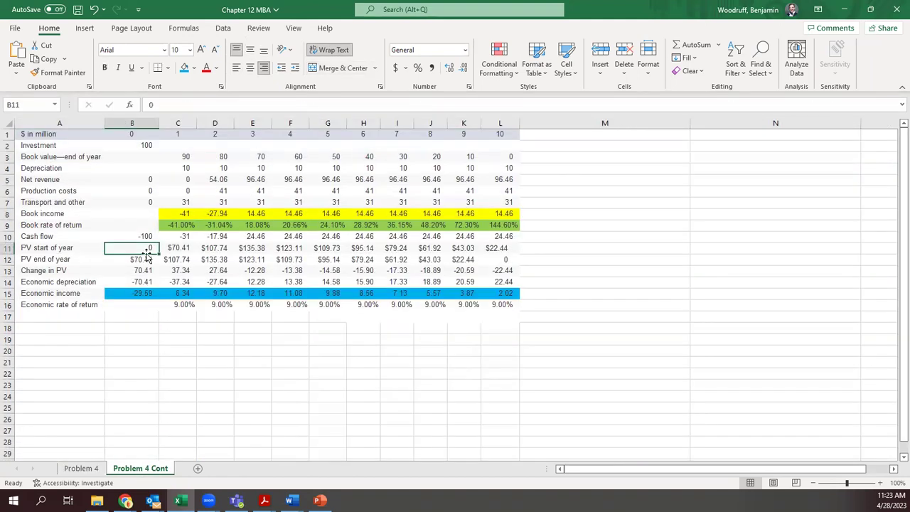
# Step: Examine the year 10 PV end of year cell and the PV start of year formulas from year 10 back to year 3
pyautogui.click(503, 259)
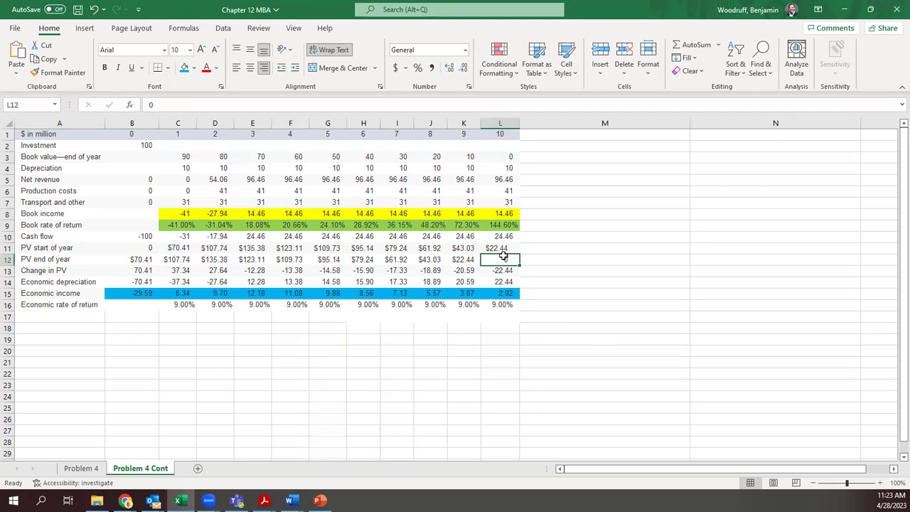
pyautogui.press('Up')
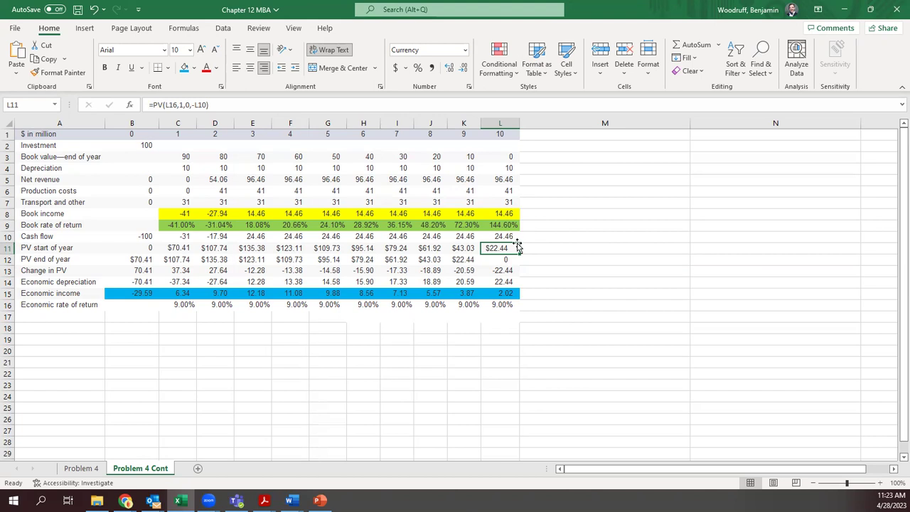
pyautogui.click(472, 247)
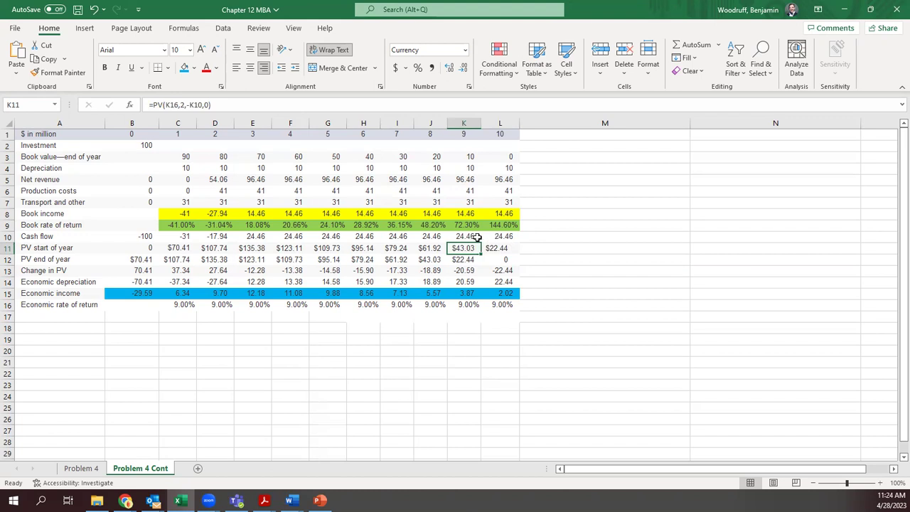
pyautogui.click(431, 248)
pyautogui.click(392, 248)
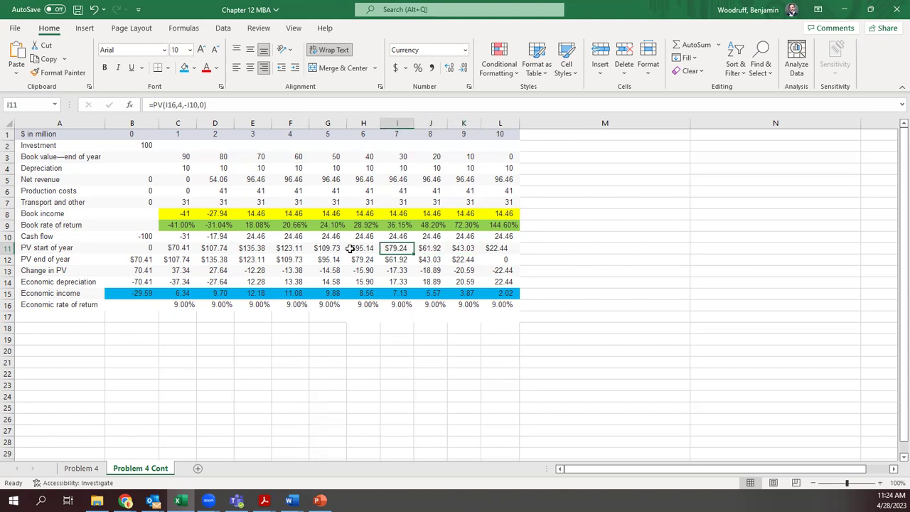
pyautogui.click(361, 248)
pyautogui.click(326, 248)
pyautogui.click(288, 248)
pyautogui.click(261, 248)
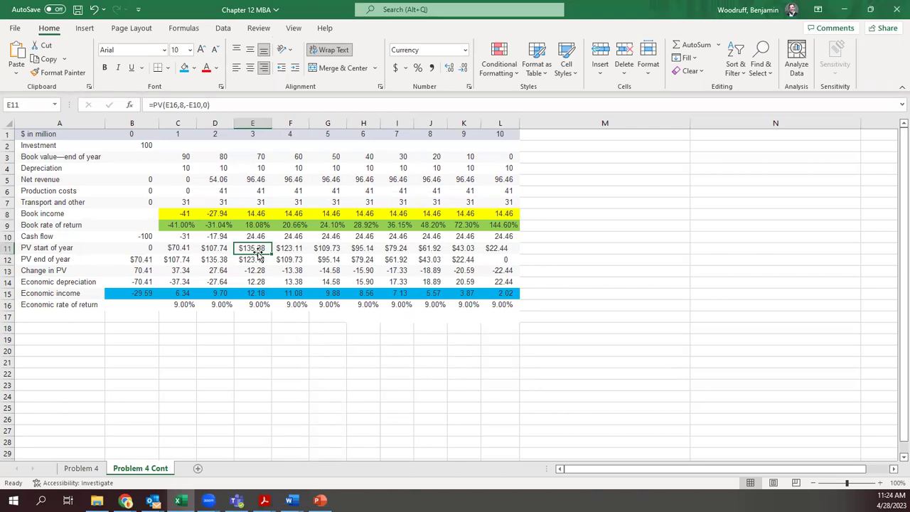
# Step: Inspect the PV start of year formulas for years 2 and 1 and the year 0 economic income formula
pyautogui.click(212, 248)
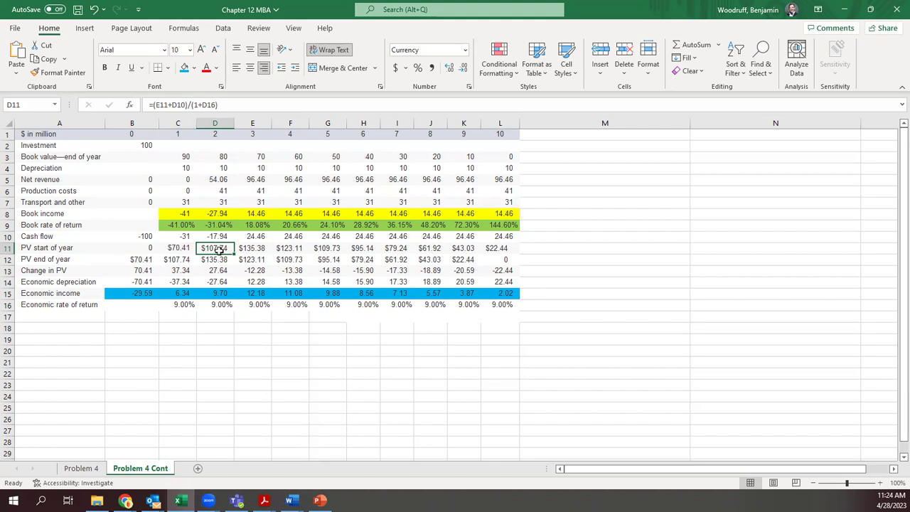
pyautogui.click(183, 248)
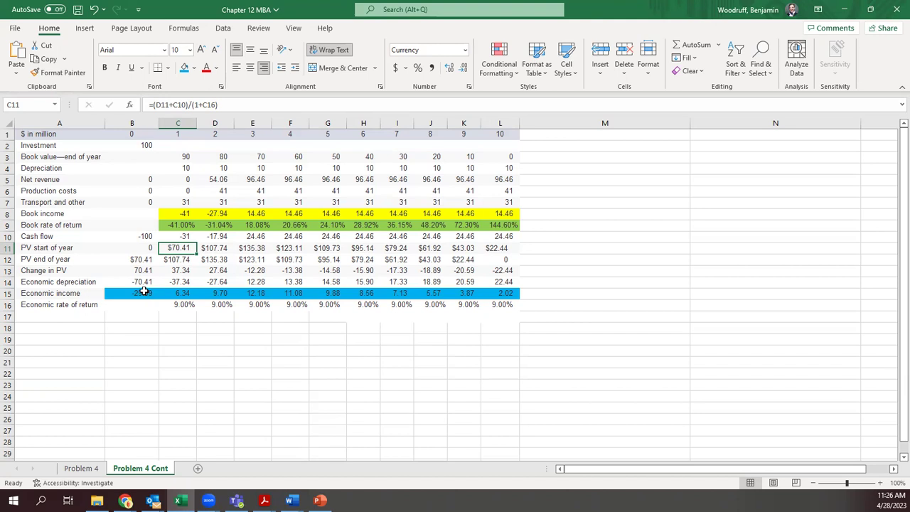
pyautogui.click(144, 293)
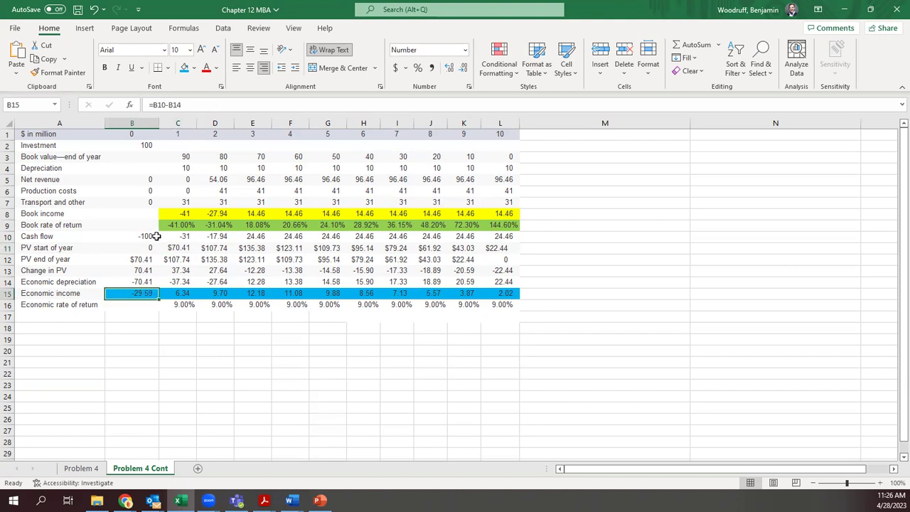
# Step: Examine the Cash flow and Economic depreciation rows, and check how the year 0 economic income formula uses them
pyautogui.click(9, 236)
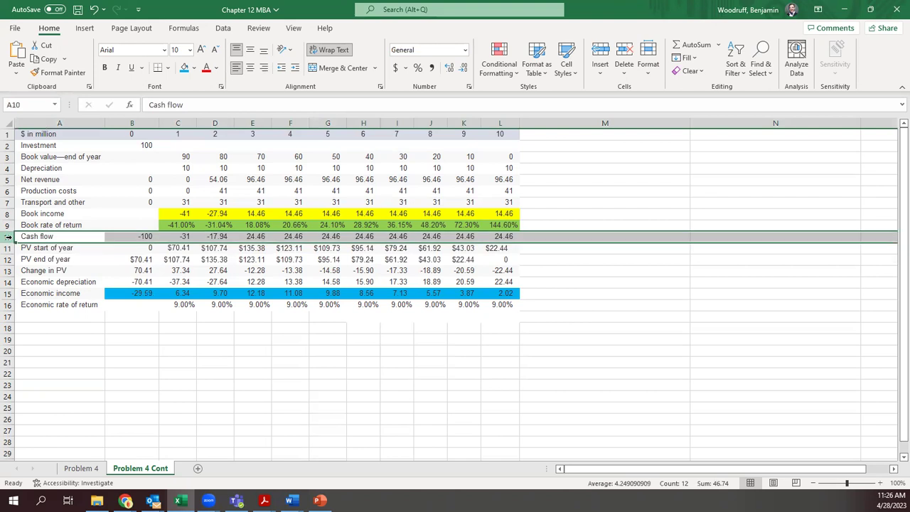
pyautogui.click(8, 281)
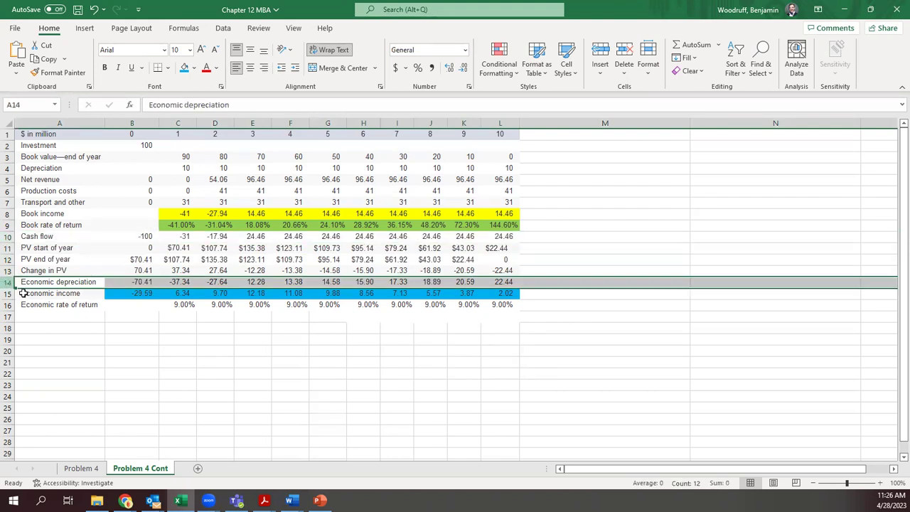
pyautogui.click(139, 294)
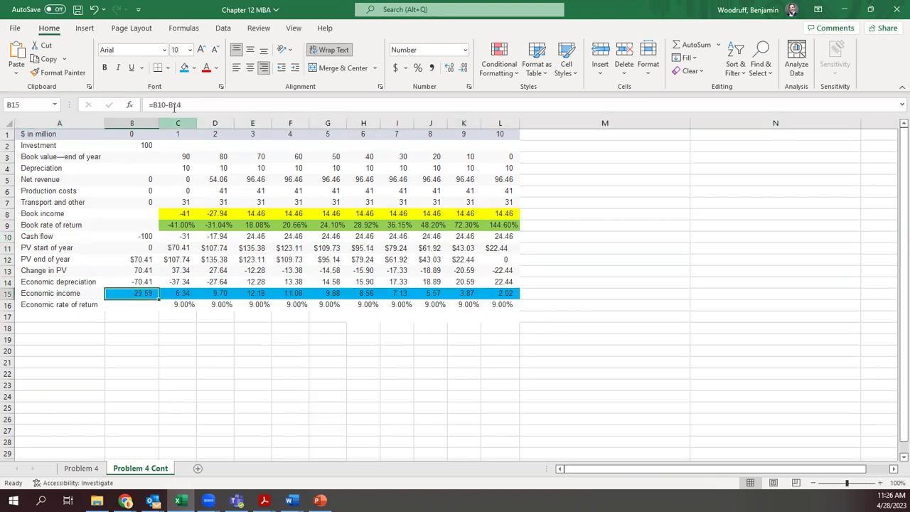
# Step: Inspect the economic income formulas one by one from year 1 through year 10
pyautogui.click(183, 294)
pyautogui.click(211, 296)
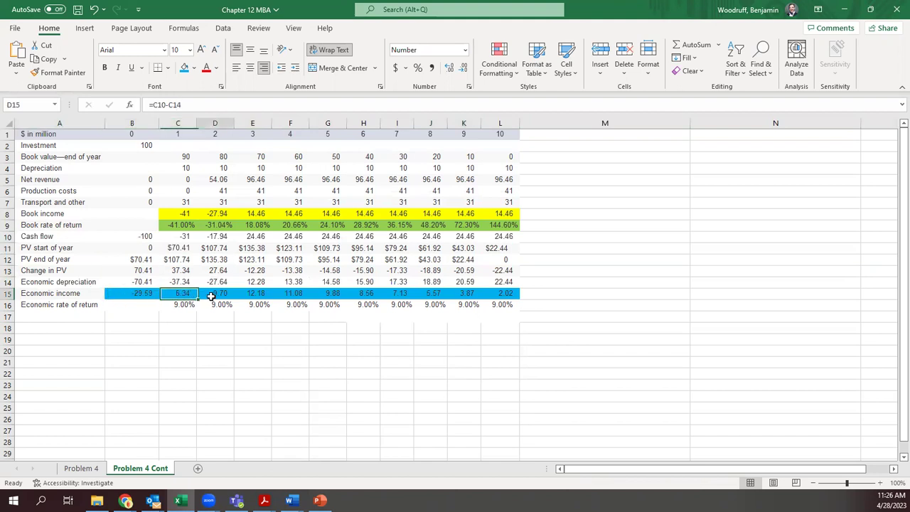
pyautogui.click(254, 294)
pyautogui.click(287, 293)
pyautogui.click(329, 294)
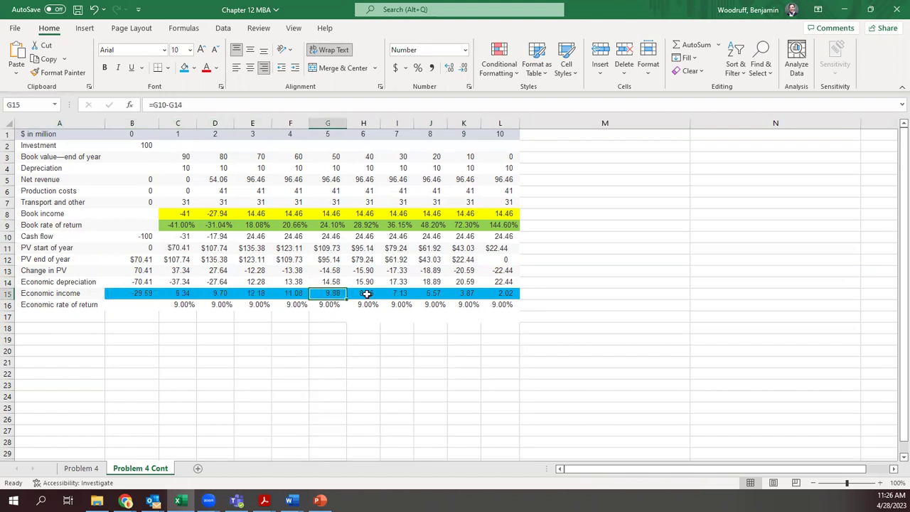
pyautogui.click(369, 294)
pyautogui.click(400, 293)
pyautogui.click(429, 292)
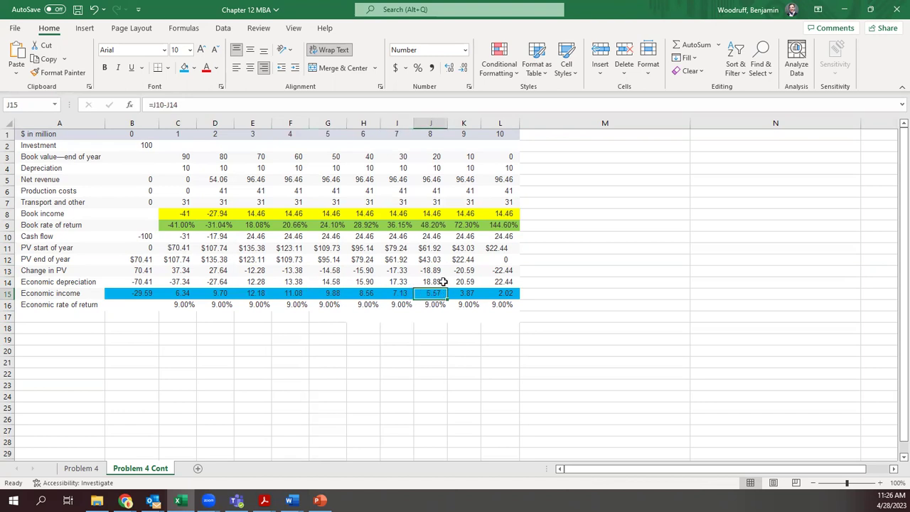
pyautogui.click(469, 293)
pyautogui.click(504, 293)
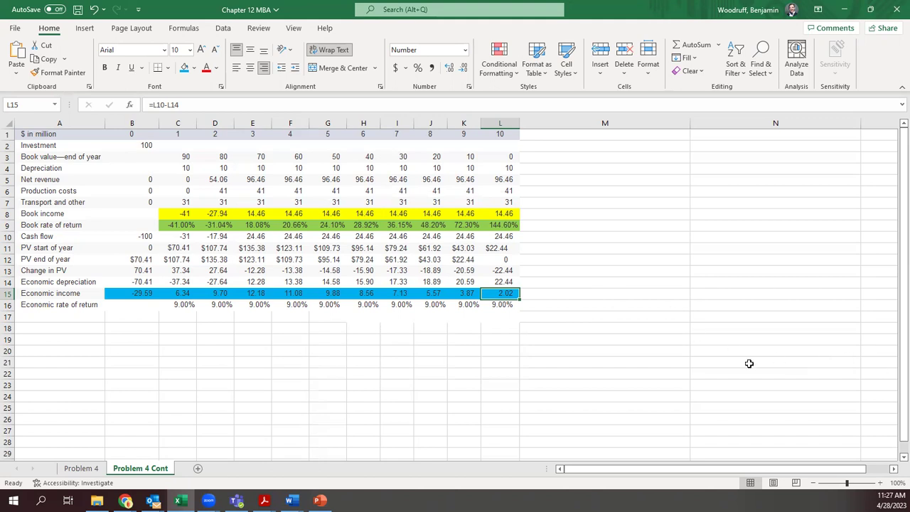
# Step: Display formulas instead of values on the Problem 4 Cont sheet and autofit all column widths to their contents
pyautogui.hotkey('ctrl', '`')
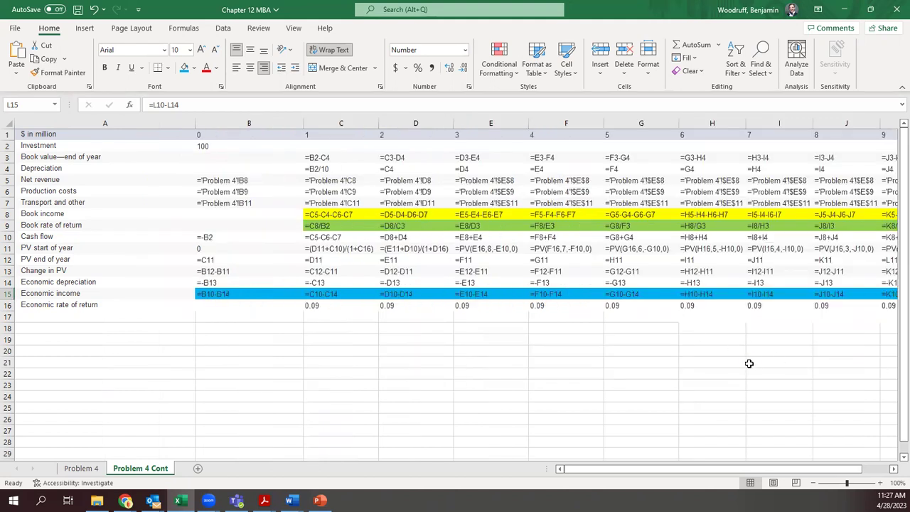
pyautogui.click(8, 122)
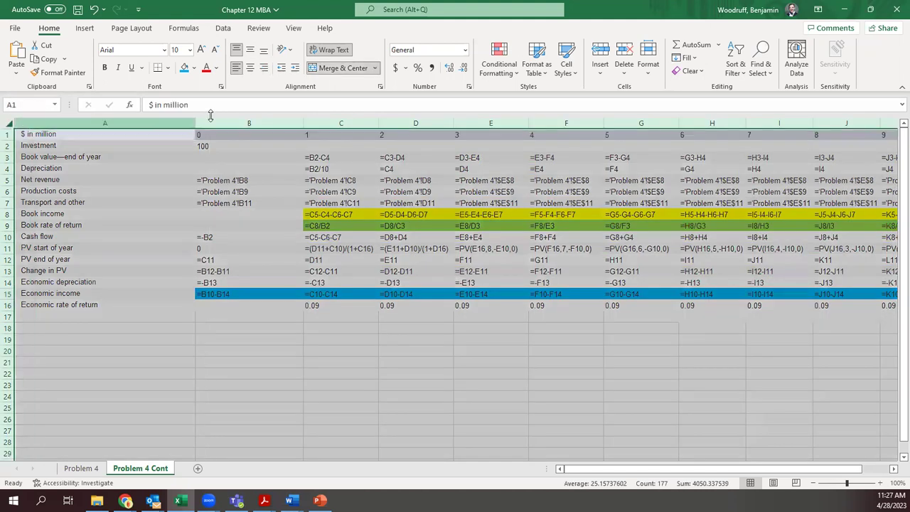
pyautogui.doubleClick(305, 122)
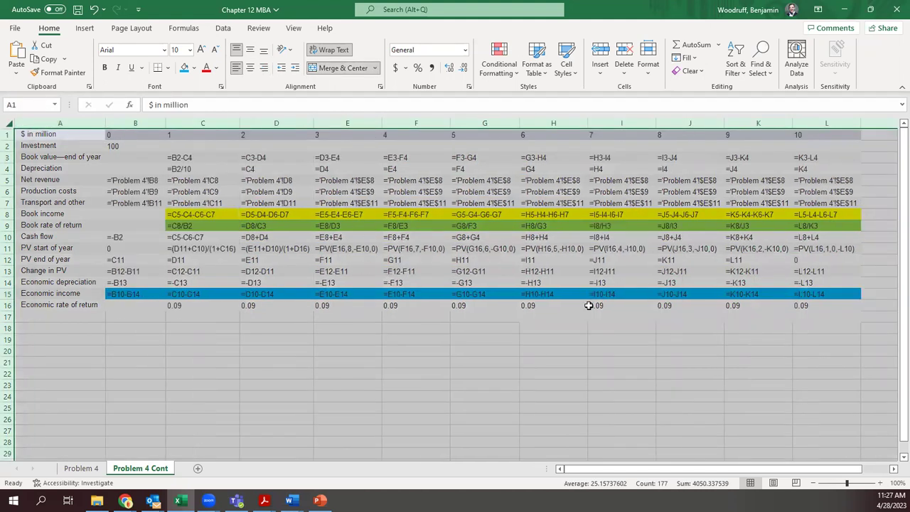
pyautogui.click(355, 361)
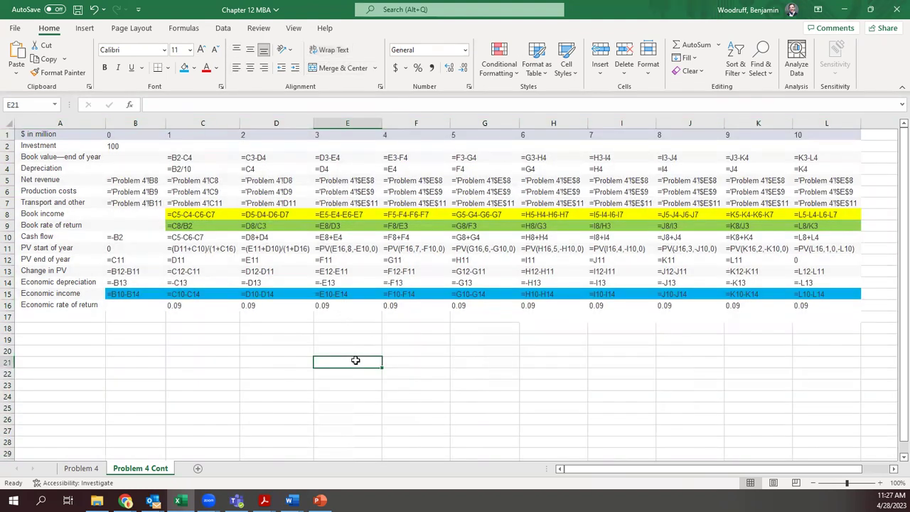